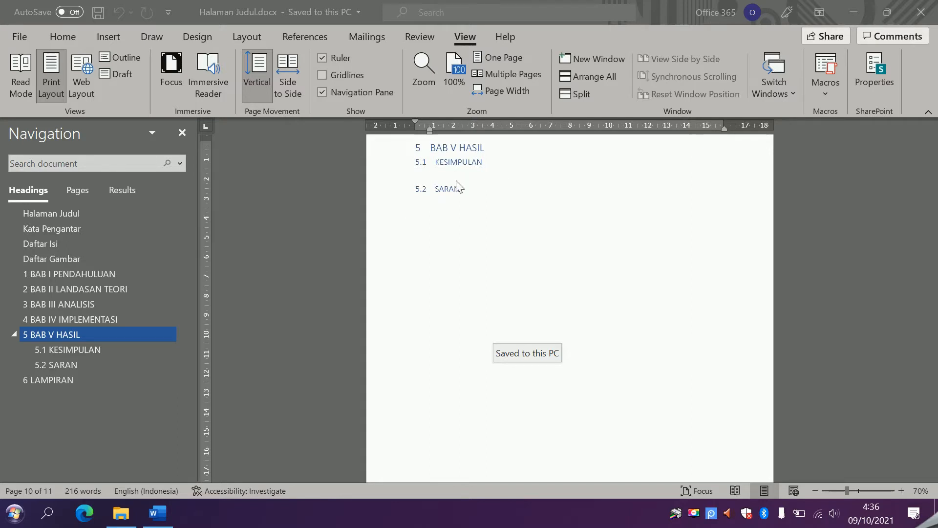
- Delete the trailing space and final period of the first paragraph under the BAB III ANALISIS heading
{"action": "left_click", "coordinate": [466, 210]}
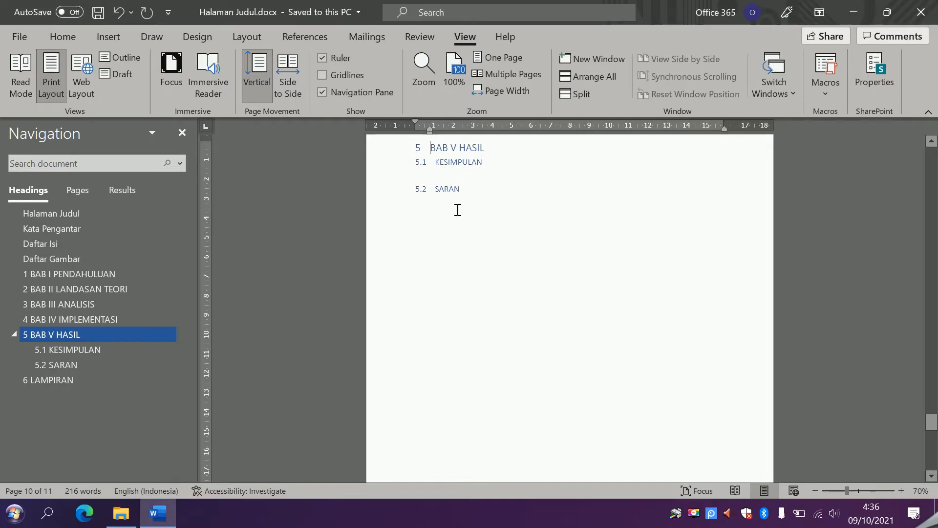
{"action": "left_click", "coordinate": [120, 284]}
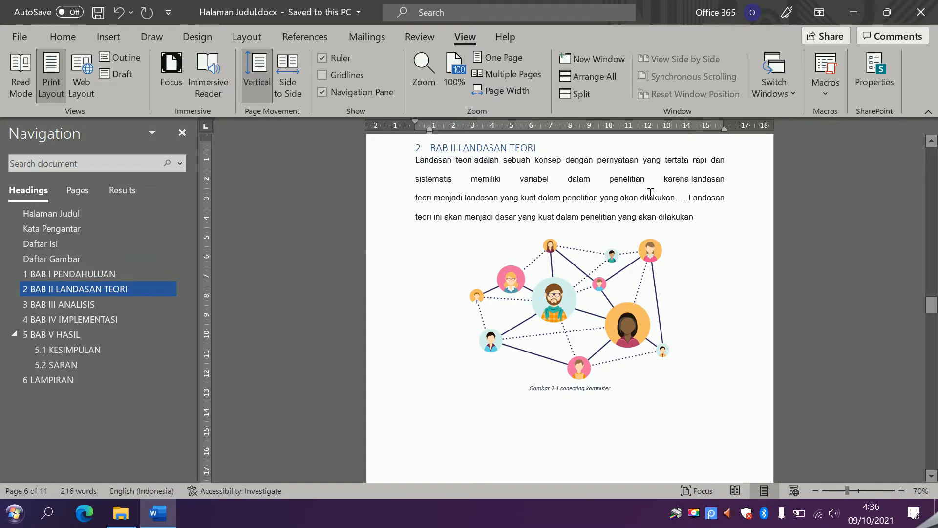
{"action": "scroll", "coordinate": [667, 205], "scroll_direction": "down", "scroll_amount": 10}
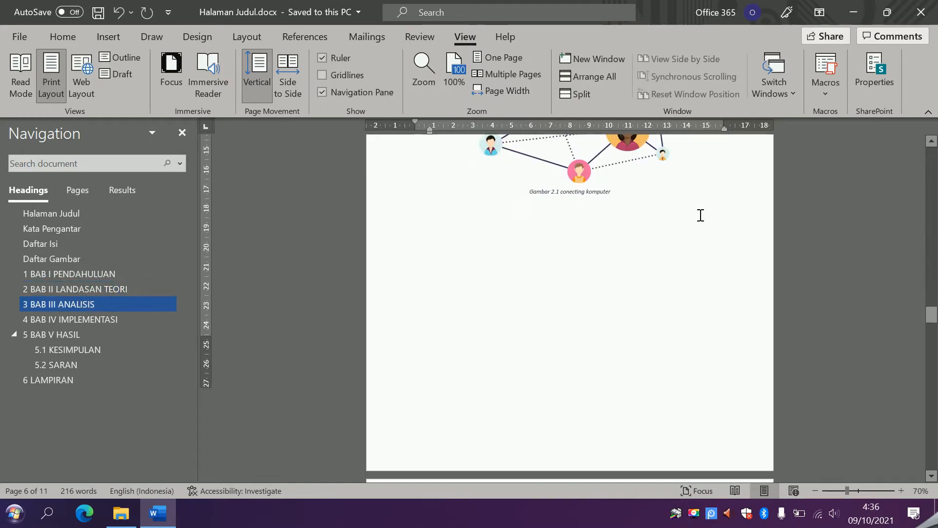
{"action": "scroll", "coordinate": [622, 234], "scroll_direction": "down", "scroll_amount": 5}
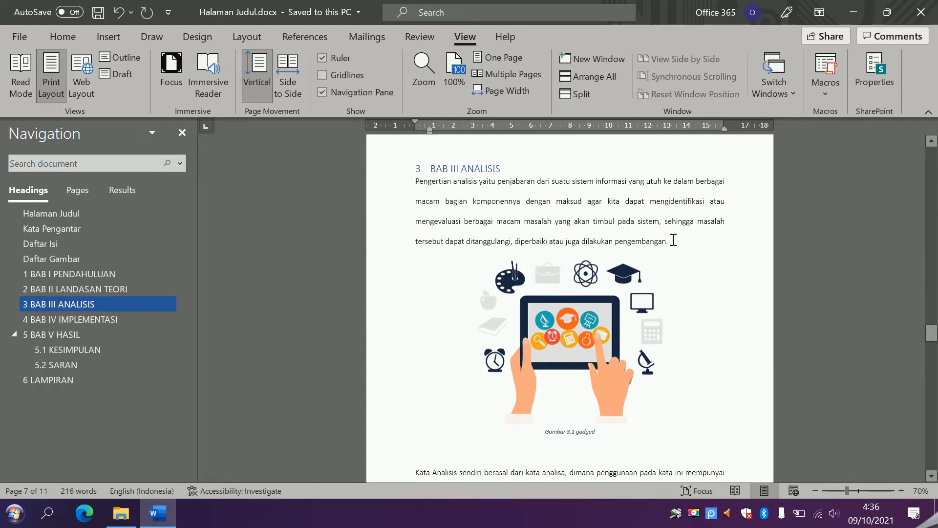
{"action": "left_click", "coordinate": [672, 238]}
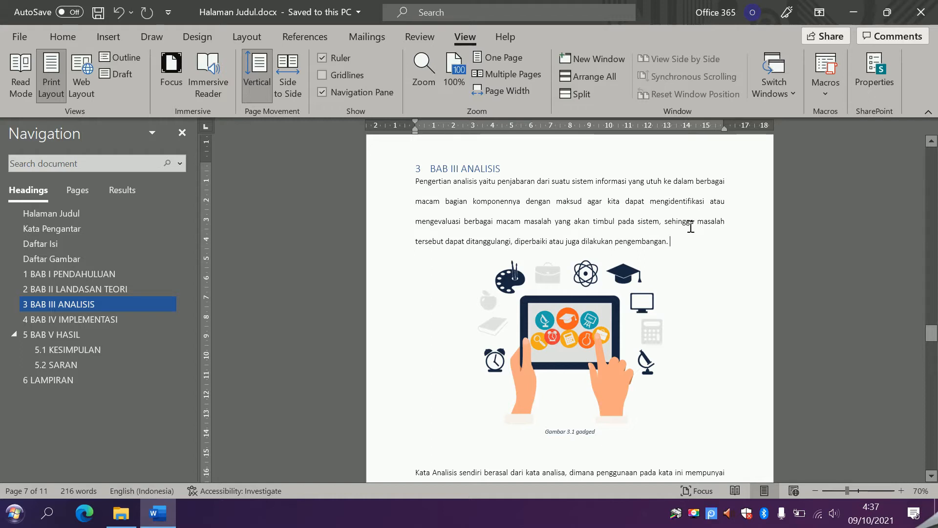
{"action": "key", "text": "BackSpace"}
{"action": "key", "text": "BackSpace"}
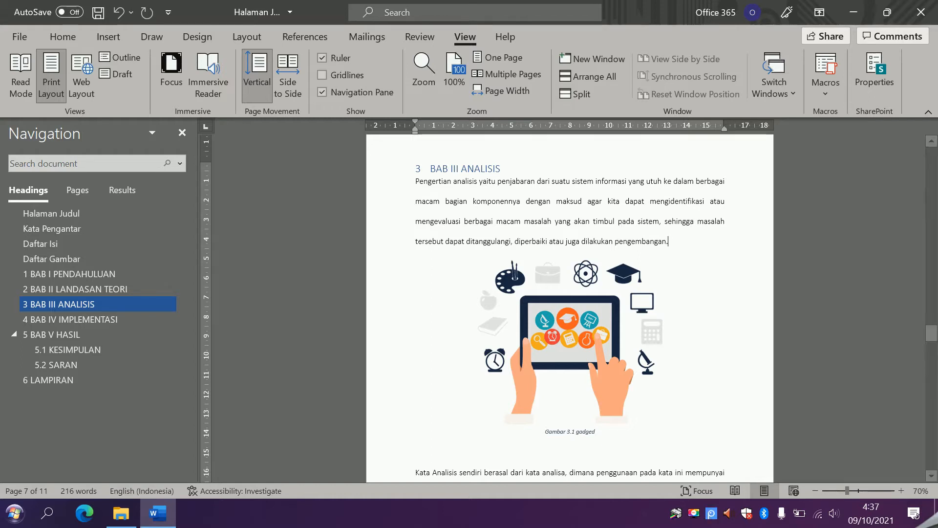
- Try a hand-typed citation with the author's surname and the year 2010 at the end of the paragraph, and delete it
{"action": "type", "text": "(Su"}
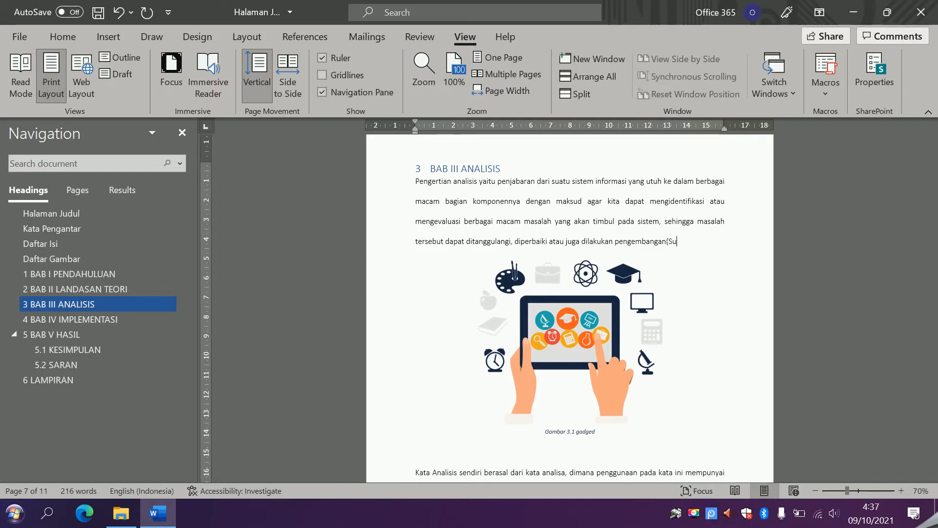
{"action": "type", "text": "yanto,2010"}
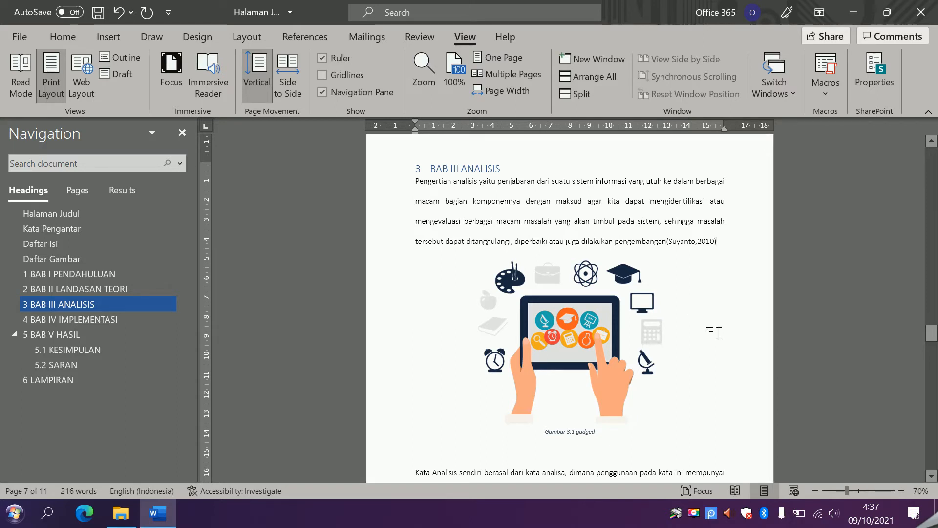
{"action": "key", "text": "BackSpace"}
{"action": "key", "text": "BackSpace"}
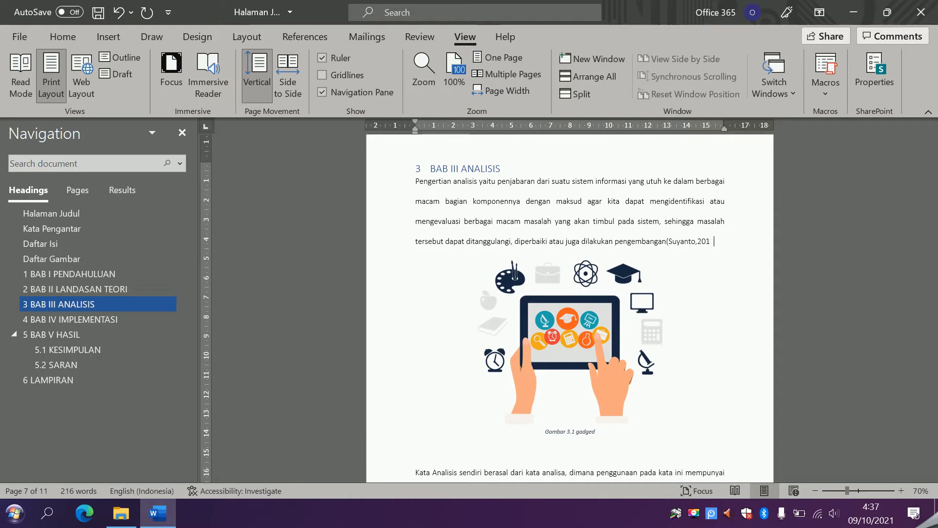
{"action": "key", "text": "BackSpace"}
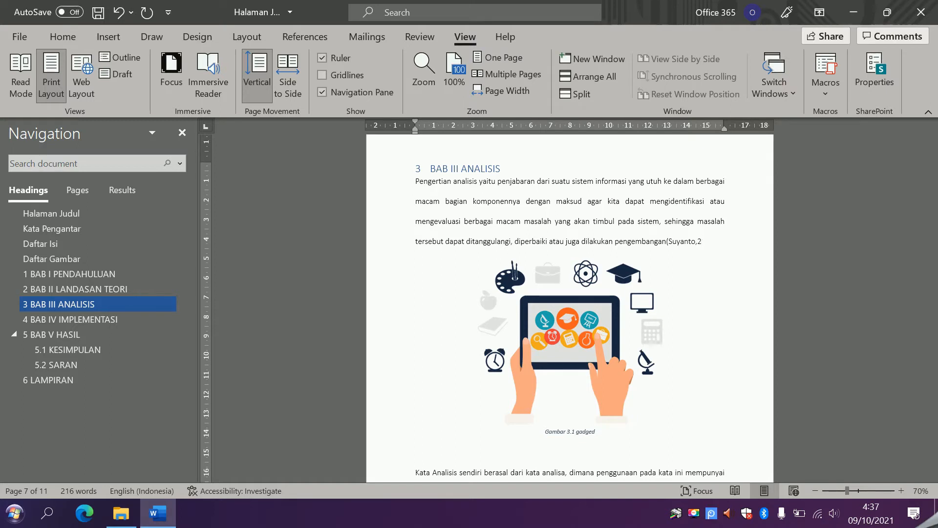
{"action": "key", "text": "BackSpace"}
{"action": "key", "text": "BackSpace"}
{"action": "key", "text": "BackSpace"}
{"action": "key", "text": "BackSpace"}
{"action": "key", "text": "BackSpace"}
{"action": "key", "text": "BackSpace"}
{"action": "key", "text": "BackSpace"}
{"action": "key", "text": "BackSpace"}
{"action": "key", "text": "BackSpace"}
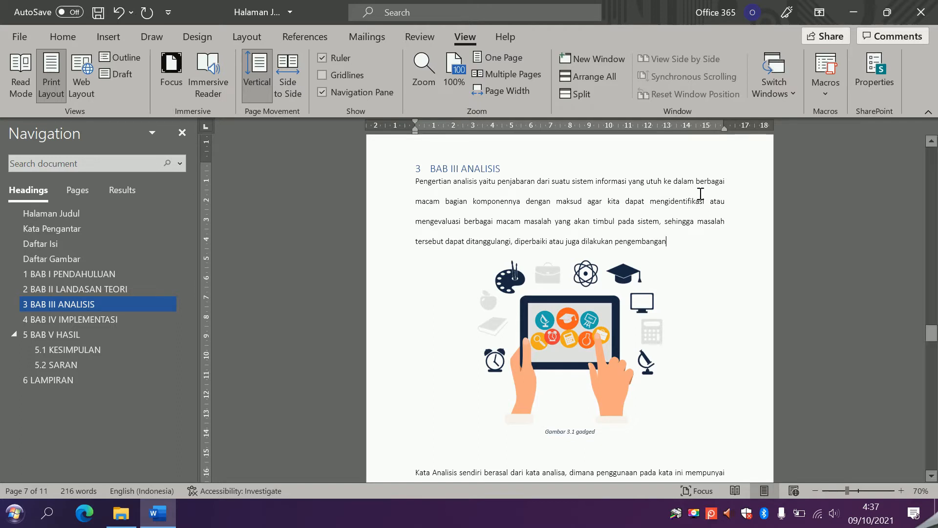
{"action": "left_click", "coordinate": [318, 42]}
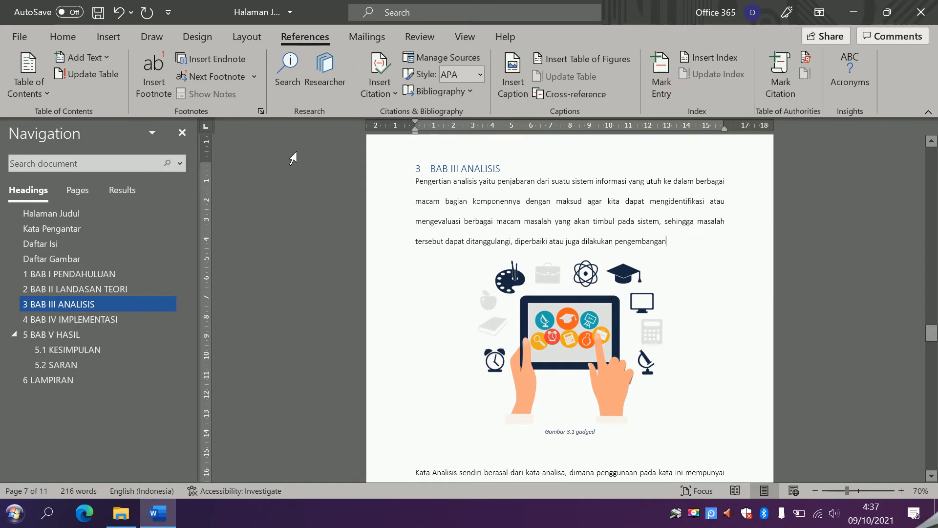
{"action": "left_click", "coordinate": [381, 76]}
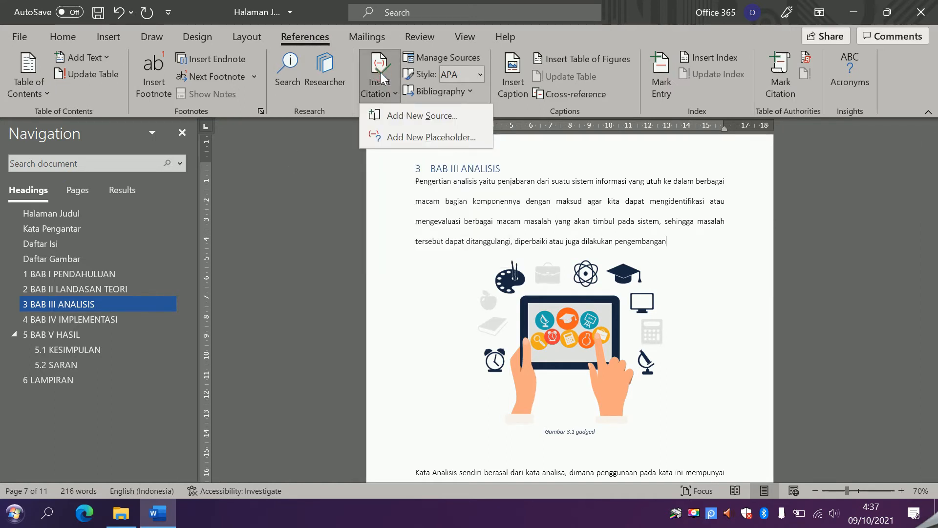
{"action": "left_click", "coordinate": [392, 116]}
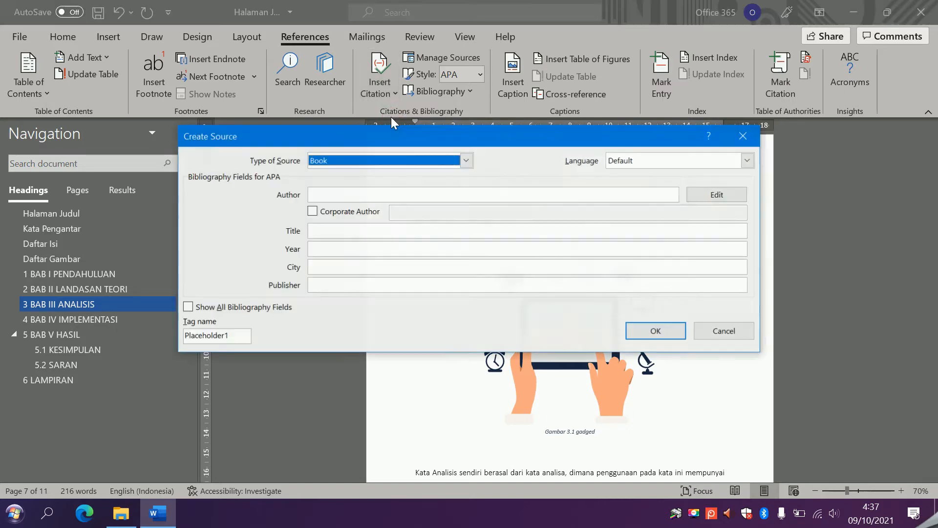
{"action": "left_click", "coordinate": [744, 135]}
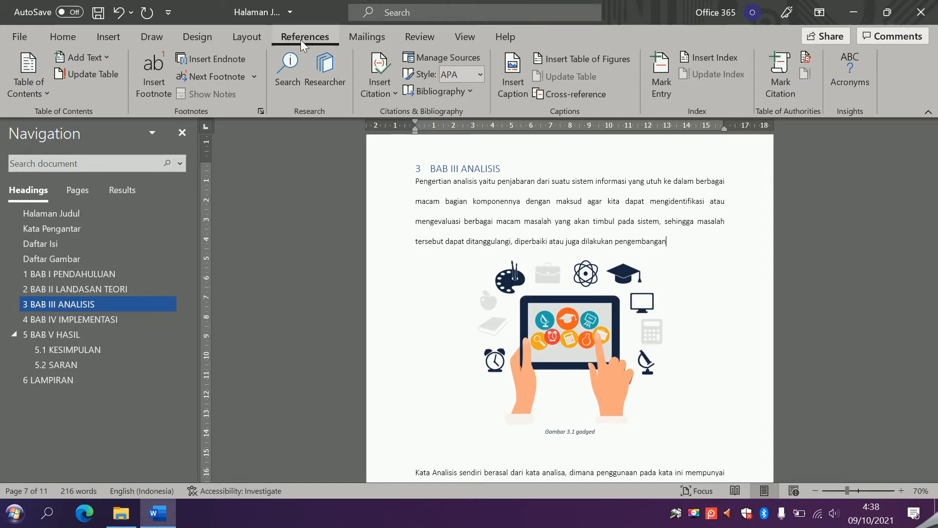
- Start a new citation source at the end of the paragraph and choose Book as its source type
{"action": "left_click", "coordinate": [377, 90]}
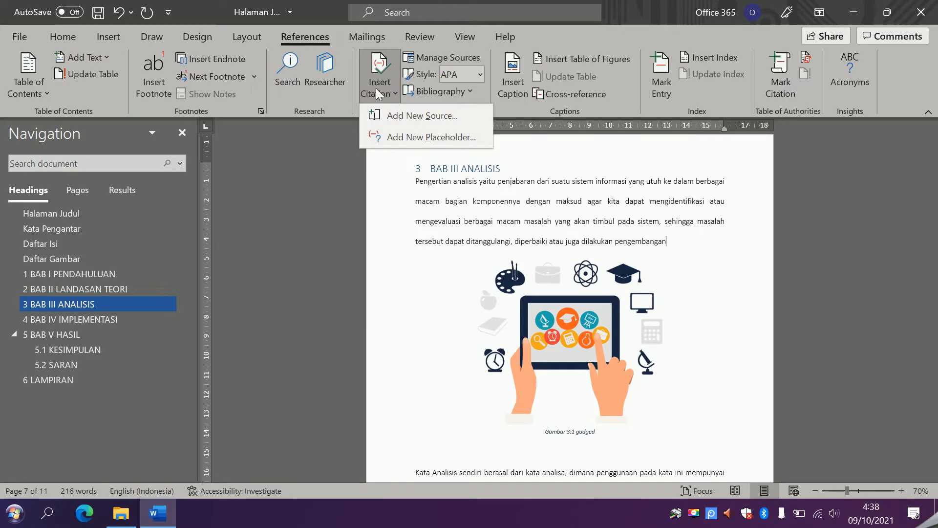
{"action": "left_click", "coordinate": [398, 117]}
{"action": "left_click_drag", "start_coordinate": [525, 135], "coordinate": [580, 54]}
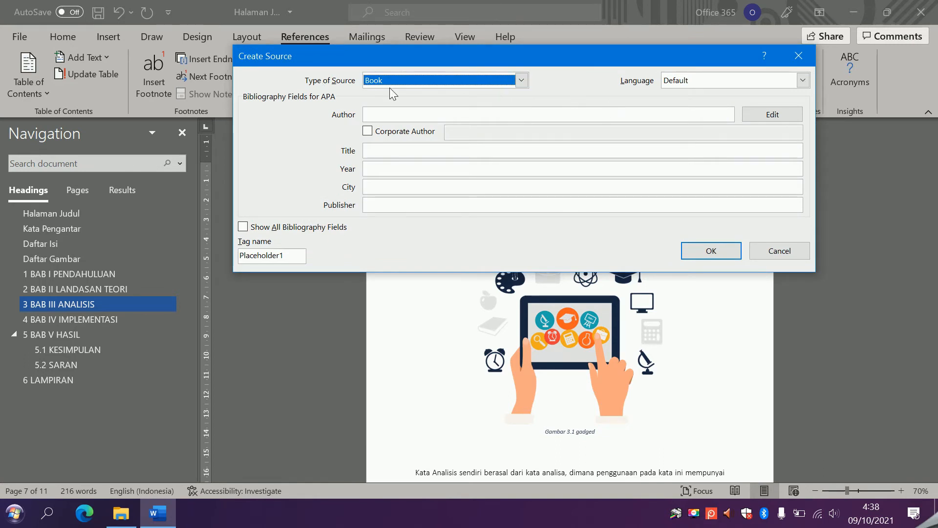
{"action": "left_click", "coordinate": [522, 82]}
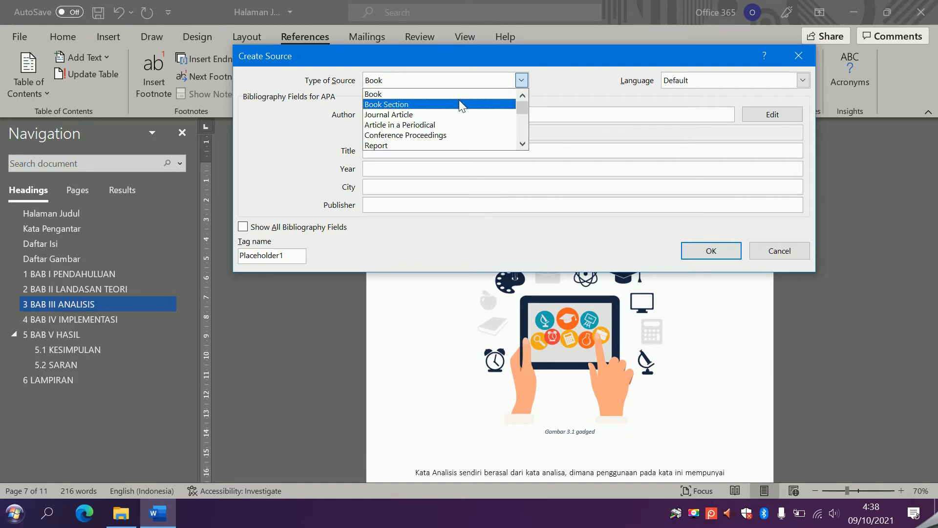
{"action": "scroll", "coordinate": [443, 120], "scroll_direction": "down", "scroll_amount": 1}
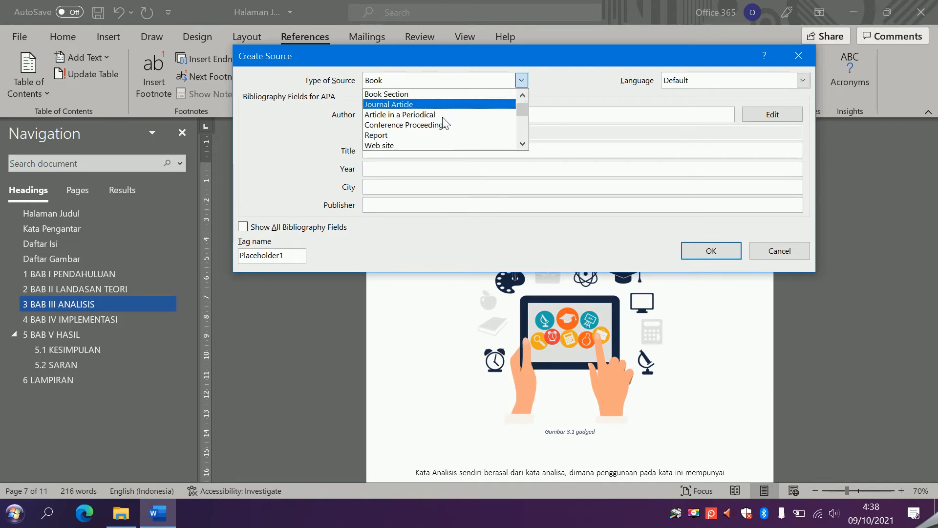
{"action": "scroll", "coordinate": [408, 126], "scroll_direction": "down", "scroll_amount": 1}
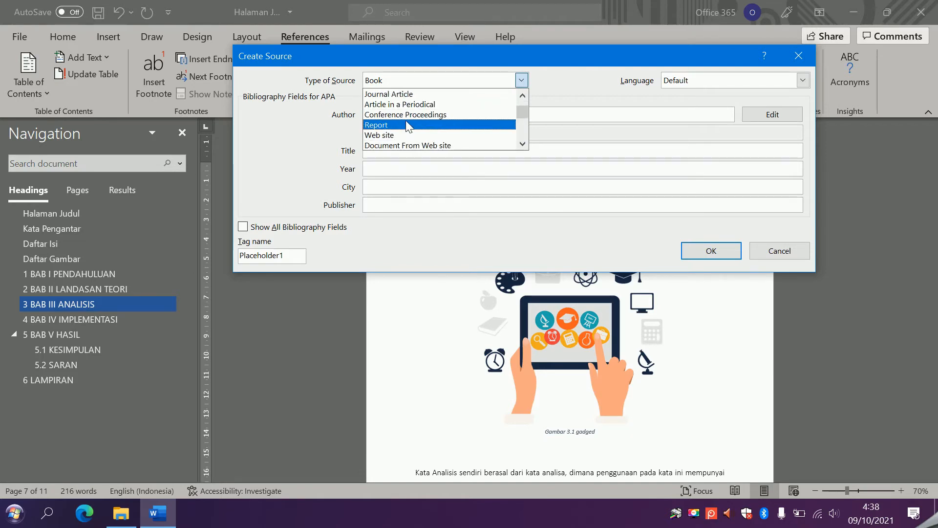
{"action": "scroll", "coordinate": [409, 126], "scroll_direction": "down", "scroll_amount": 3}
{"action": "scroll", "coordinate": [410, 127], "scroll_direction": "down", "scroll_amount": 4}
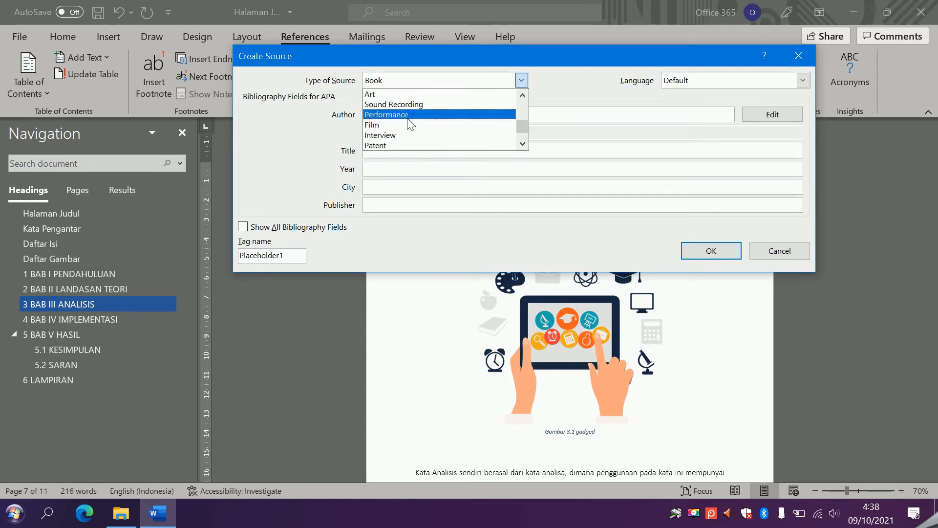
{"action": "scroll", "coordinate": [471, 123], "scroll_direction": "up", "scroll_amount": 5}
{"action": "scroll", "coordinate": [472, 120], "scroll_direction": "up", "scroll_amount": 4}
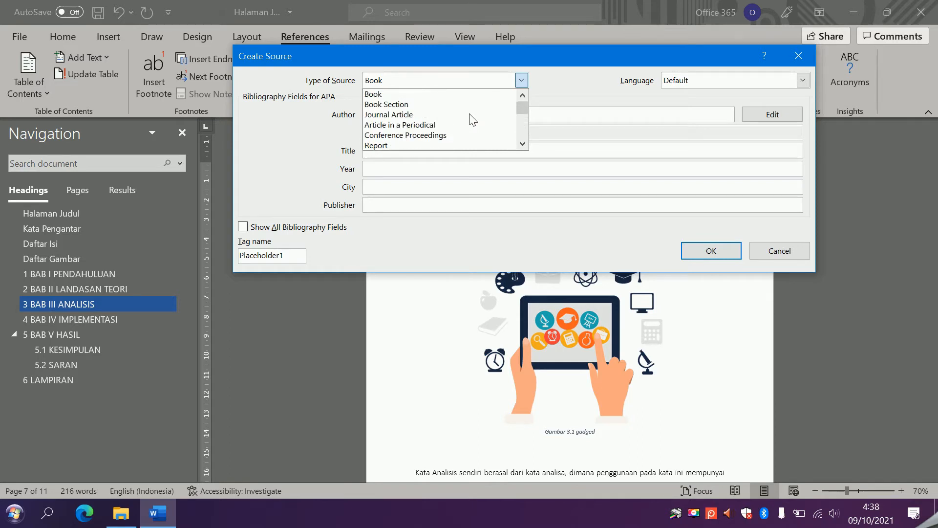
{"action": "left_click", "coordinate": [433, 94]}
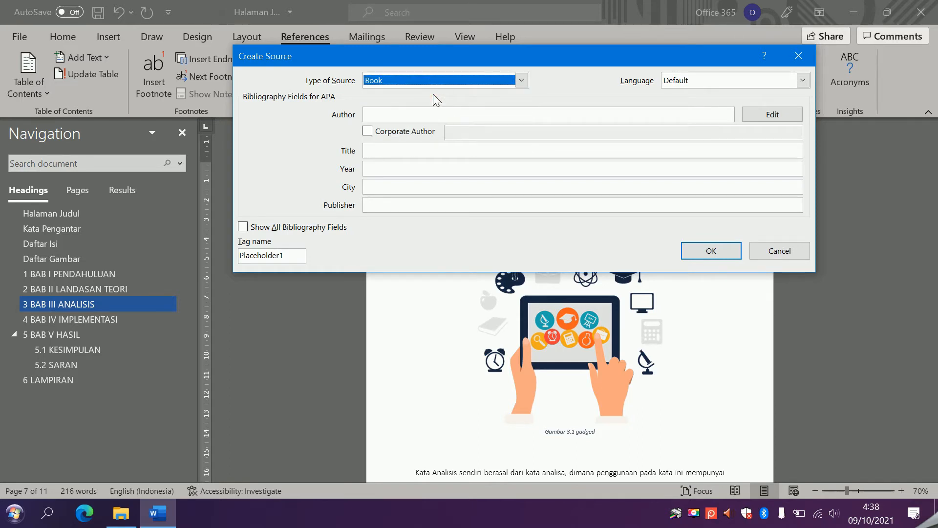
- Fill in the book source with the author's full name, the title Membangun Bisnis Digital and the year 2019
{"action": "left_click", "coordinate": [430, 115]}
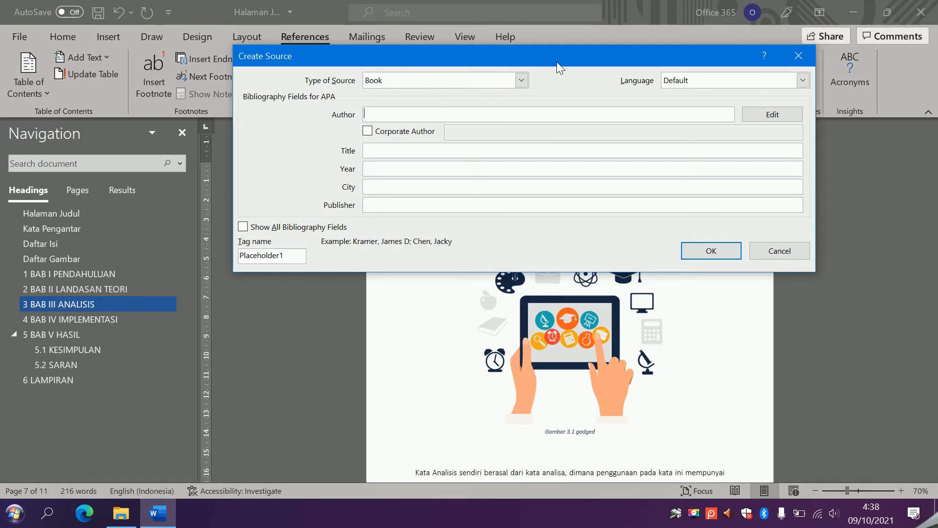
{"action": "type", "text": "Muhammad Suyanto"}
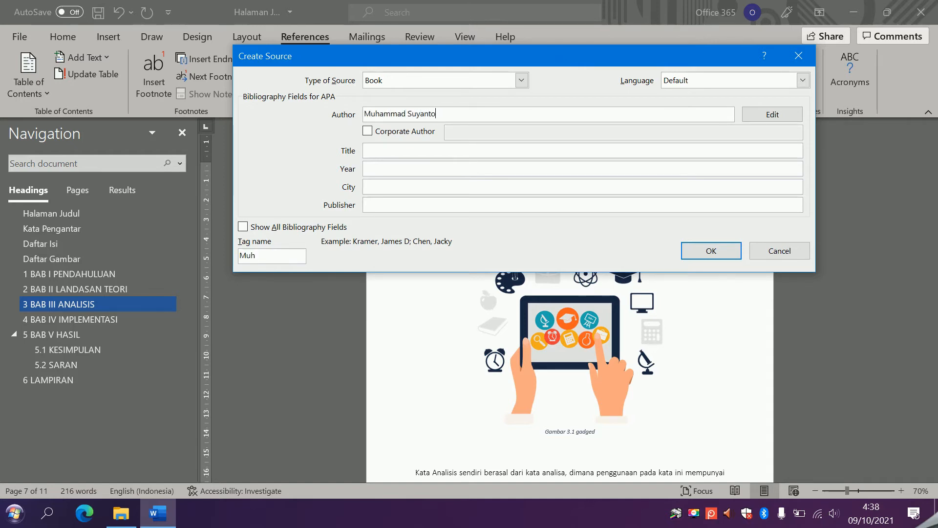
{"action": "left_click", "coordinate": [557, 151]}
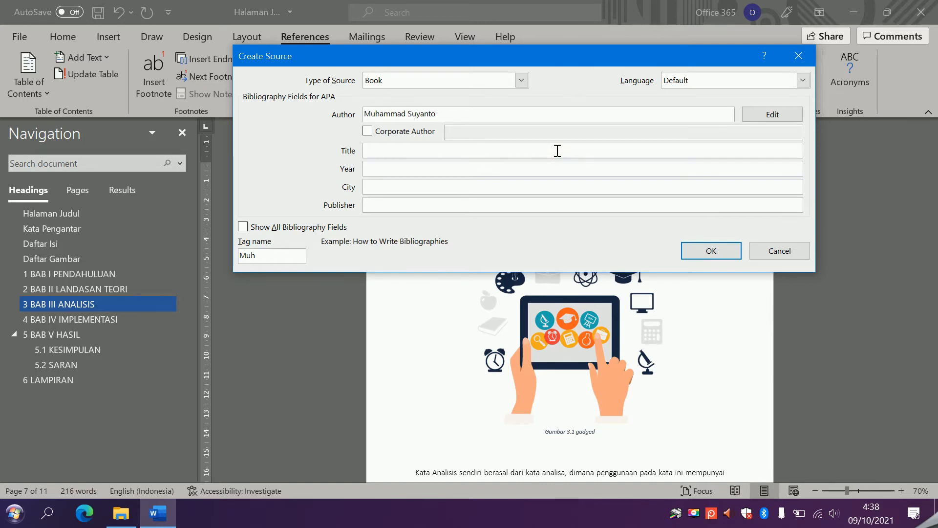
{"action": "type", "text": "Membangun Bisnis Digital"}
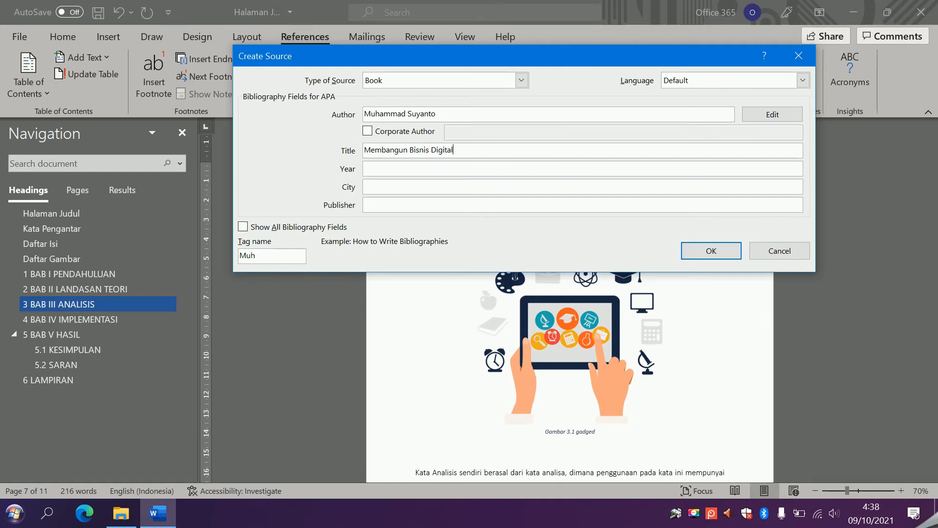
{"action": "left_click", "coordinate": [513, 170]}
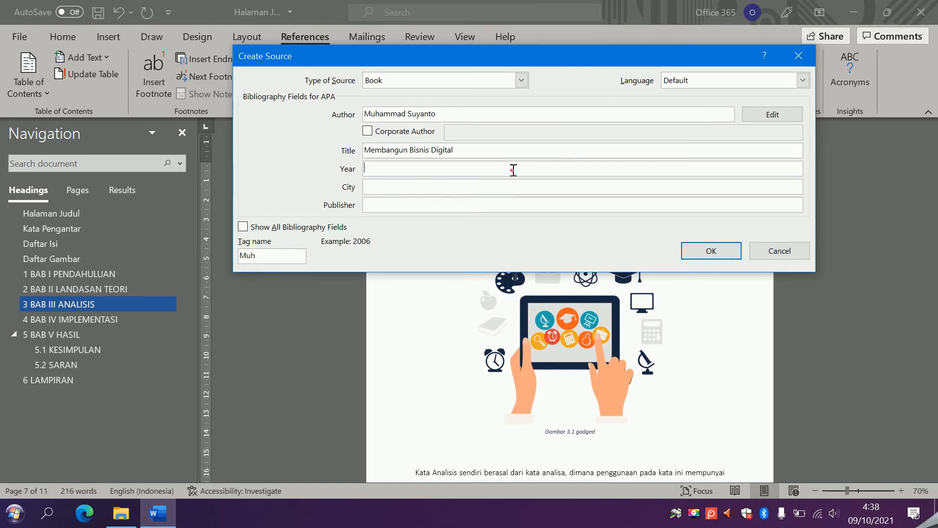
{"action": "type", "text": "2019"}
- Complete the source with the city Yogyakarta and the publisher's name, and insert it as a citation
{"action": "left_click", "coordinate": [441, 187]}
{"action": "key", "text": "BackSpace"}
{"action": "type", "text": "Yogyakarta"}
{"action": "key", "text": "Tab"}
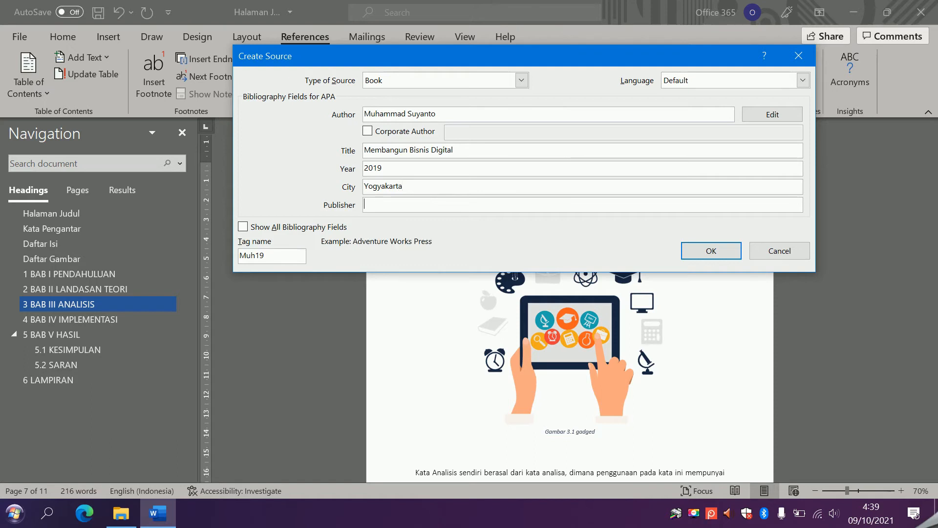
{"action": "type", "text": "Andi Ofse"}
{"action": "key", "text": "BackSpace"}
{"action": "key", "text": "BackSpace"}
{"action": "type", "text": "f"}
{"action": "left_click", "coordinate": [702, 249]}
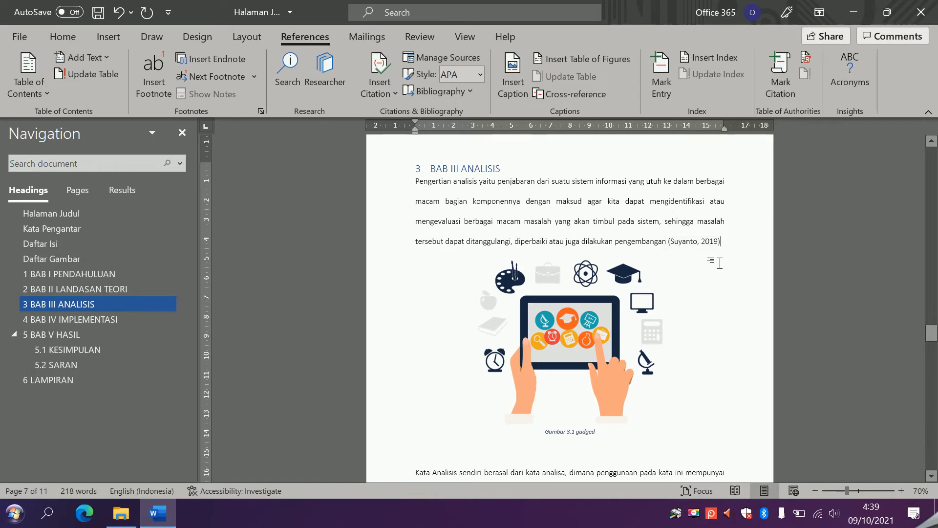
- Start a new citation source at the end of the first paragraph under BAB II LANDASAN TEORI
{"action": "scroll", "coordinate": [720, 263], "scroll_direction": "down", "scroll_amount": 10}
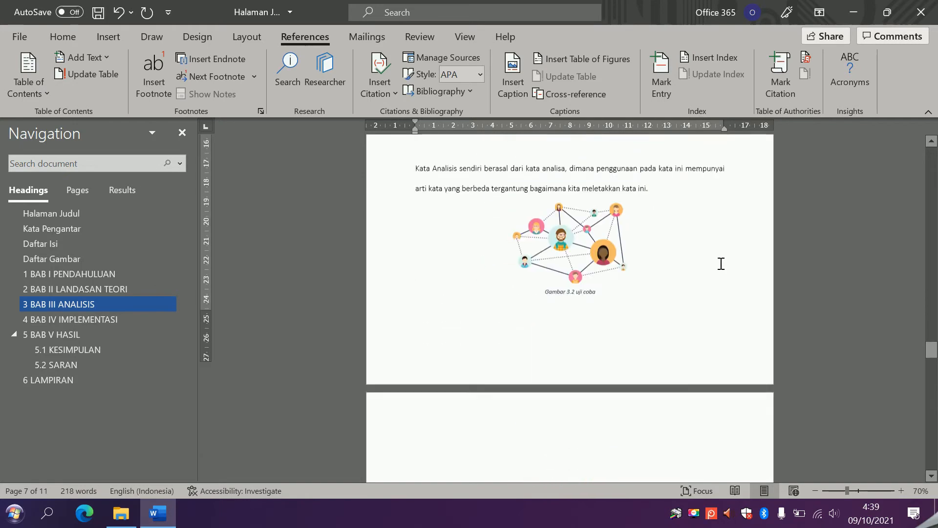
{"action": "left_click", "coordinate": [140, 290]}
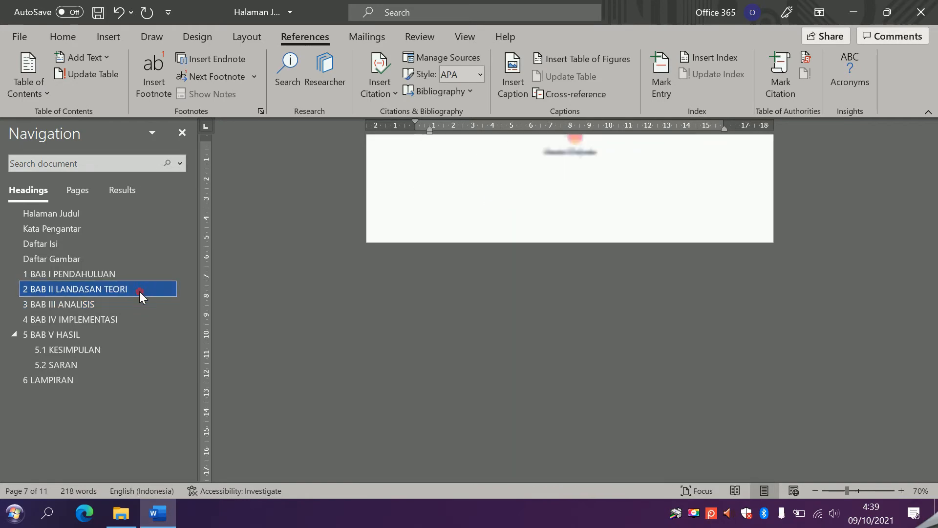
{"action": "scroll", "coordinate": [676, 303], "scroll_direction": "up", "scroll_amount": 2}
{"action": "left_click", "coordinate": [710, 290]}
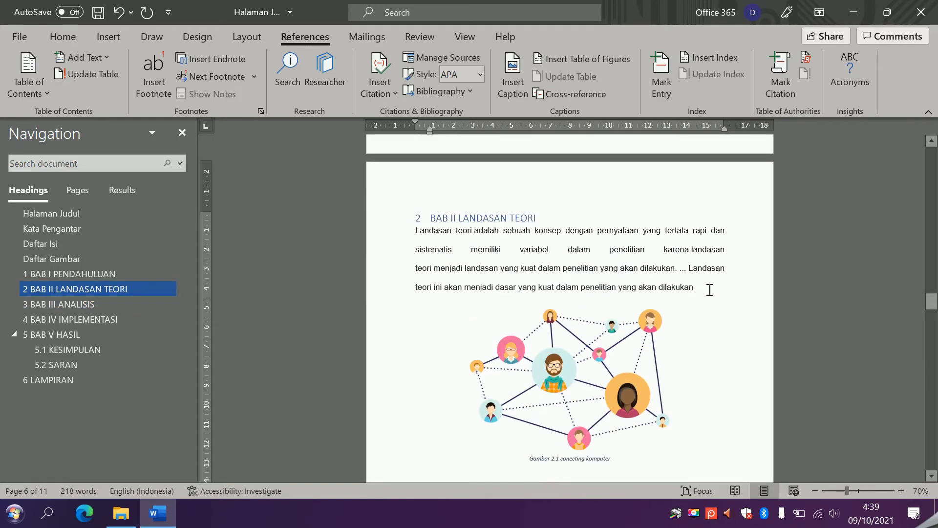
{"action": "left_click", "coordinate": [377, 80]}
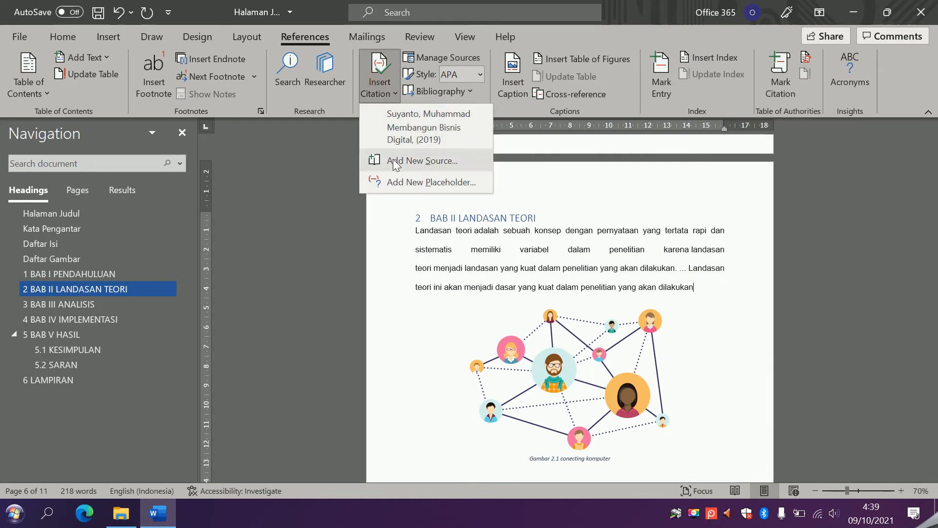
{"action": "left_click", "coordinate": [719, 288]}
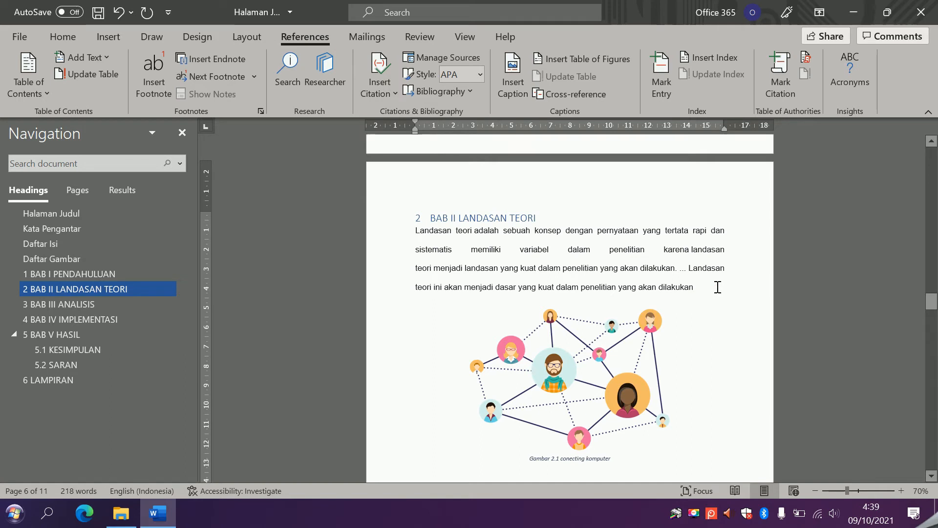
{"action": "left_click", "coordinate": [382, 80]}
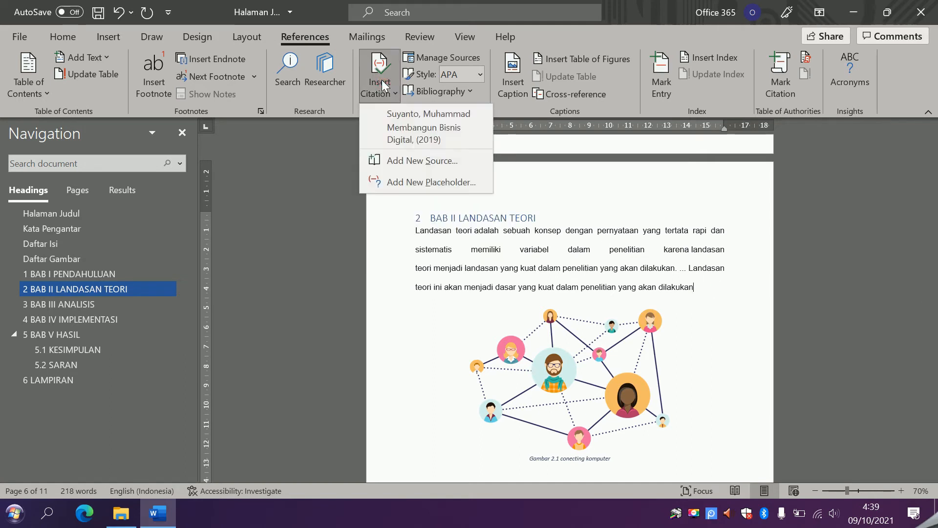
{"action": "left_click", "coordinate": [410, 162]}
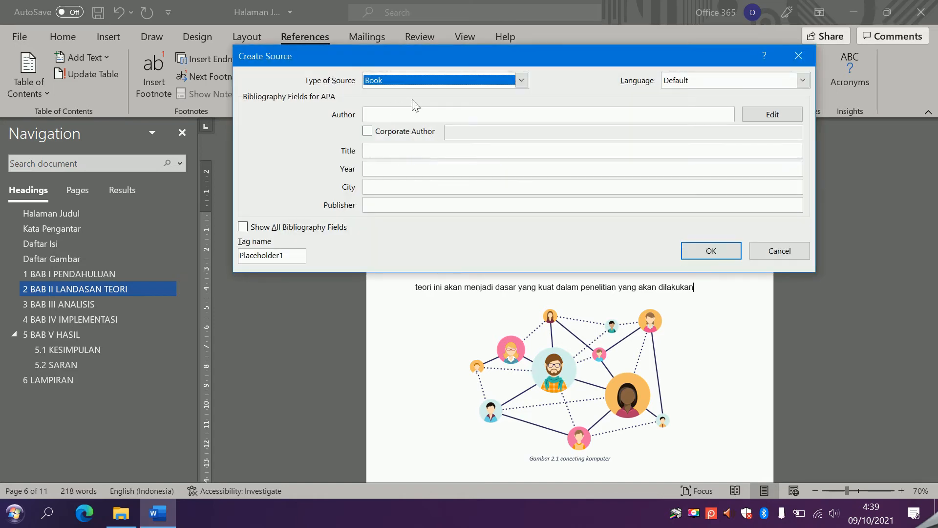
- Fill in the book source with the author's full name, the title Bagaimana Memulai Bisnis and the year 2020
{"action": "left_click", "coordinate": [399, 112]}
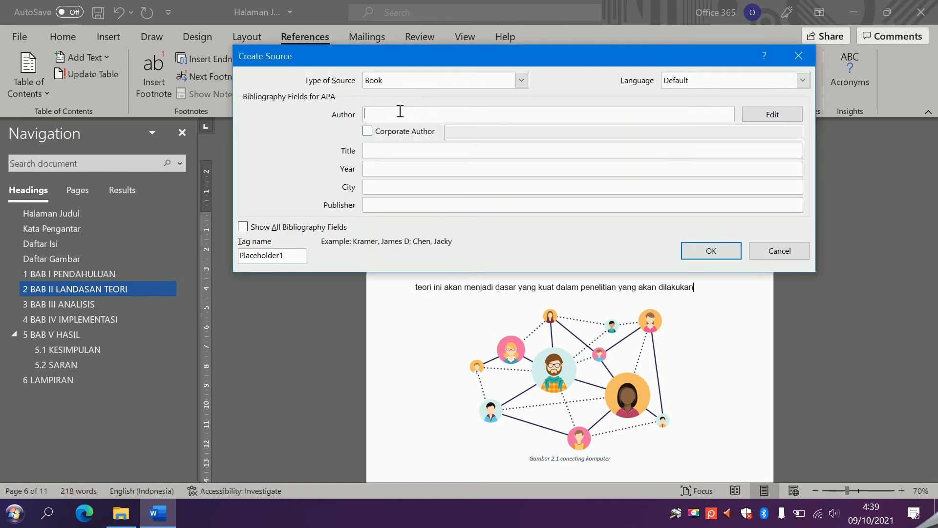
{"action": "left_click", "coordinate": [478, 113]}
{"action": "type", "text": "Ryan Ahmad"}
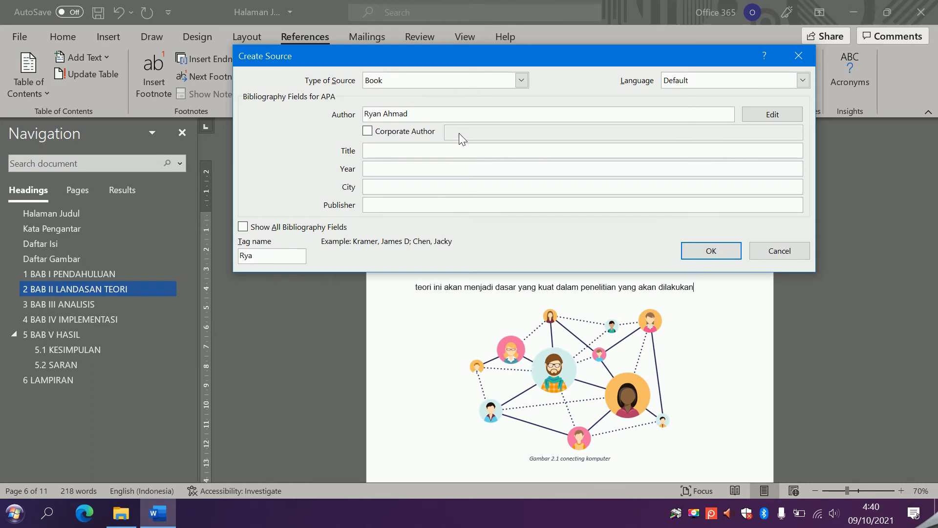
{"action": "left_click", "coordinate": [452, 149]}
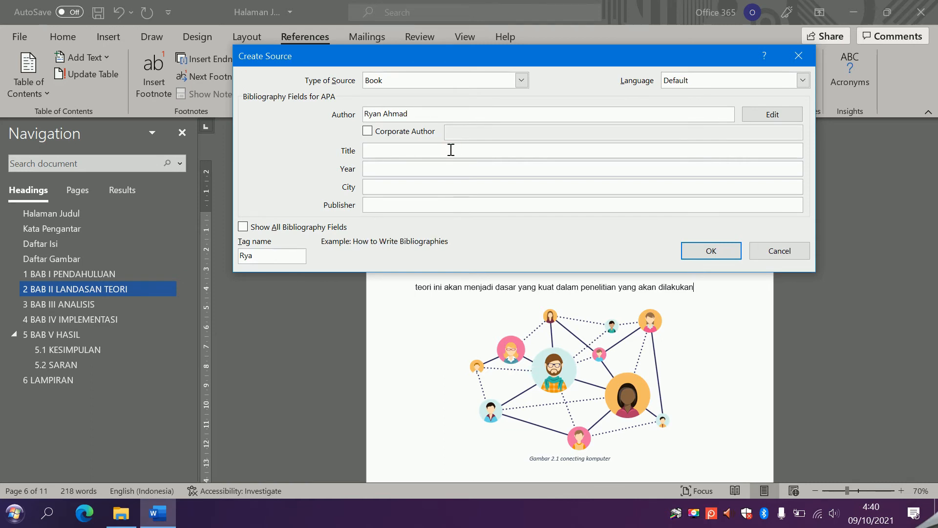
{"action": "type", "text": "Bagaimana Memulai Bisnis"}
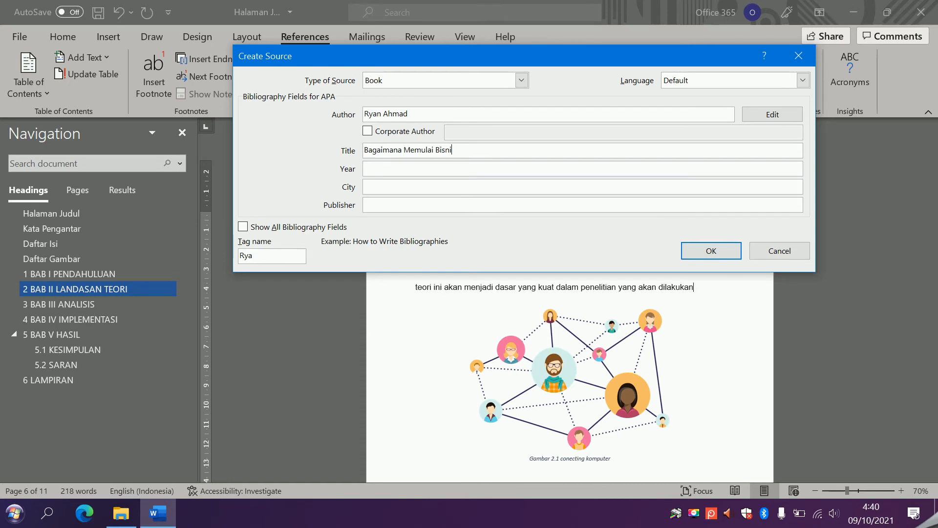
{"action": "left_click", "coordinate": [452, 169]}
{"action": "type", "text": "2020"}
- Complete the source with the city Jakarta and the publisher Cempaka Putih, and insert it as a citation
{"action": "left_click", "coordinate": [421, 188]}
{"action": "type", "text": "Jakarta"}
{"action": "left_click", "coordinate": [432, 201]}
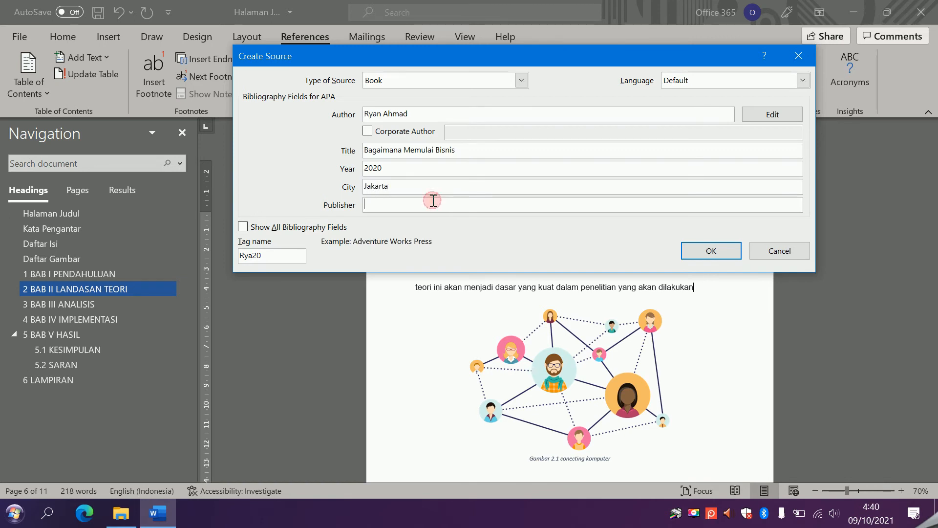
{"action": "type", "text": "Cempaka Putih"}
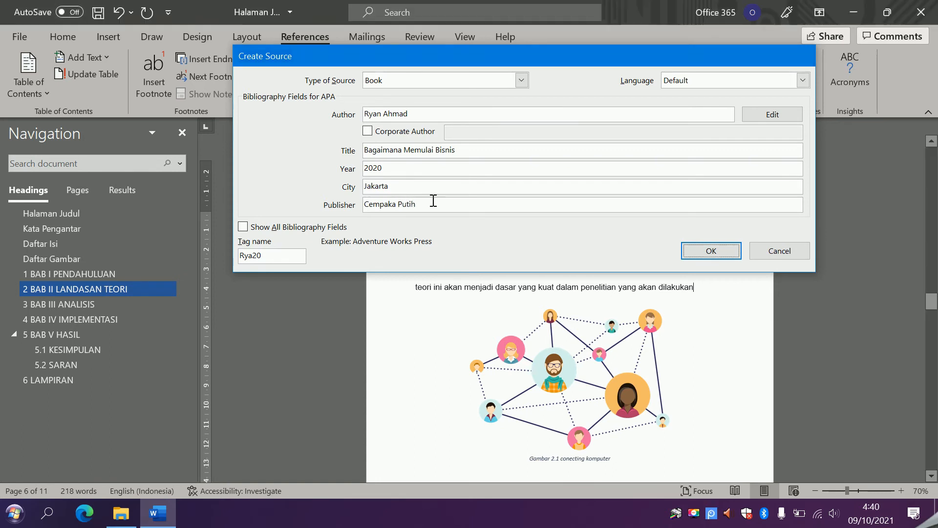
{"action": "key", "text": "Return"}
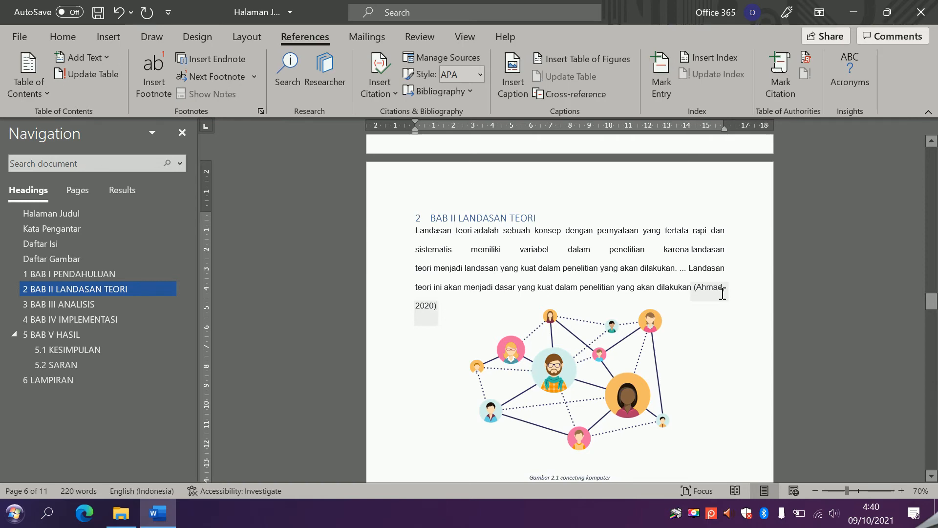
- Insert a page break after the 5.2 SARAN heading and add the unnumbered title DAFTAR PUSTAKA on the new page
{"action": "scroll", "coordinate": [710, 292], "scroll_direction": "up", "scroll_amount": 2, "text": "ctrl"}
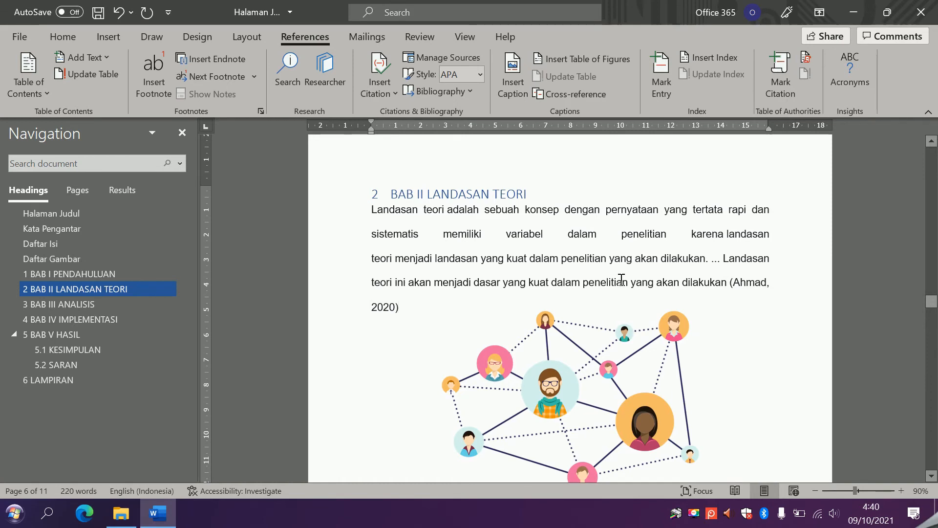
{"action": "scroll", "coordinate": [675, 264], "scroll_direction": "down", "scroll_amount": 3}
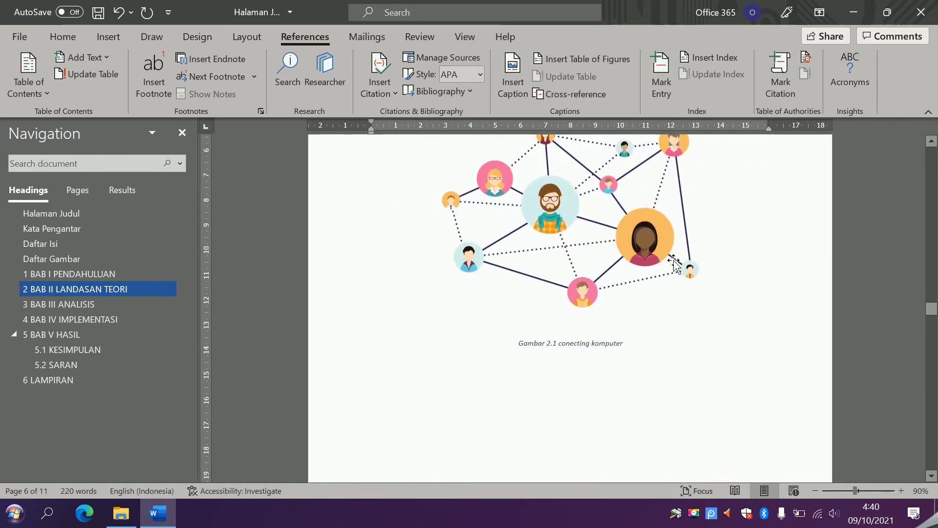
{"action": "left_click", "coordinate": [86, 366]}
{"action": "scroll", "coordinate": [434, 247], "scroll_direction": "up", "scroll_amount": 2}
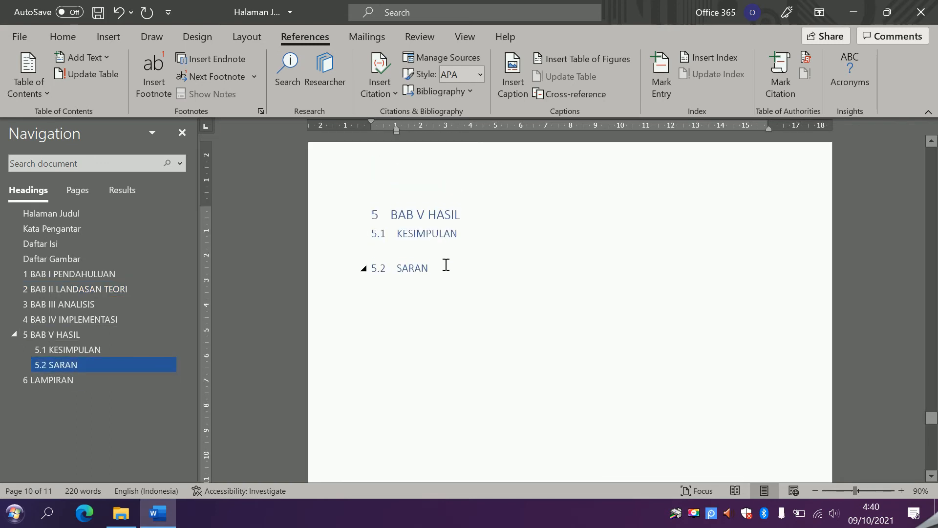
{"action": "scroll", "coordinate": [446, 265], "scroll_direction": "down", "scroll_amount": 1}
{"action": "left_click", "coordinate": [444, 204]}
{"action": "key", "text": "ctrl+Return"}
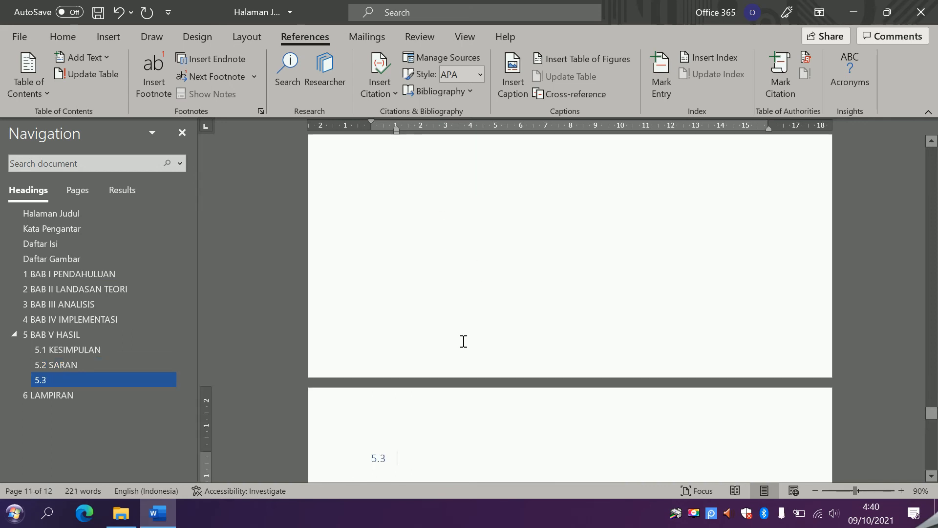
{"action": "key", "text": "BackSpace"}
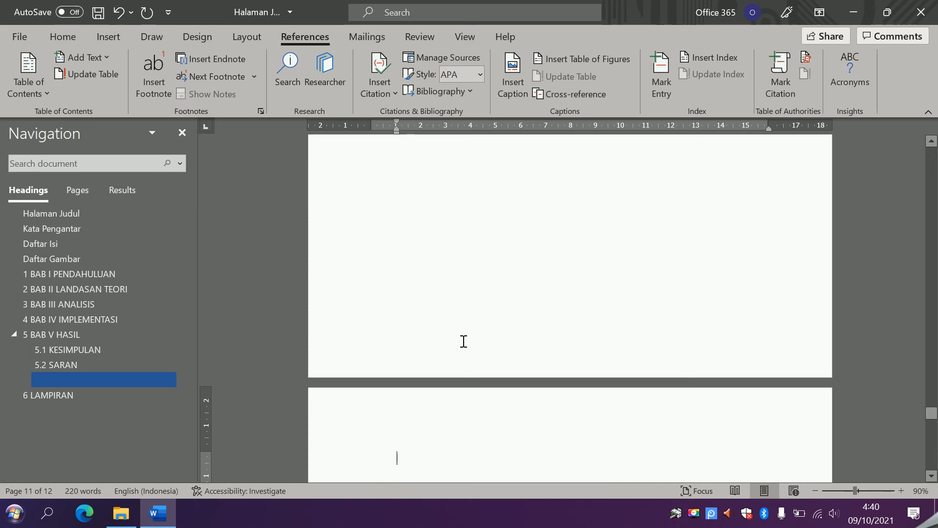
{"action": "type", "text": "DAFTAR PUSTAKA"}
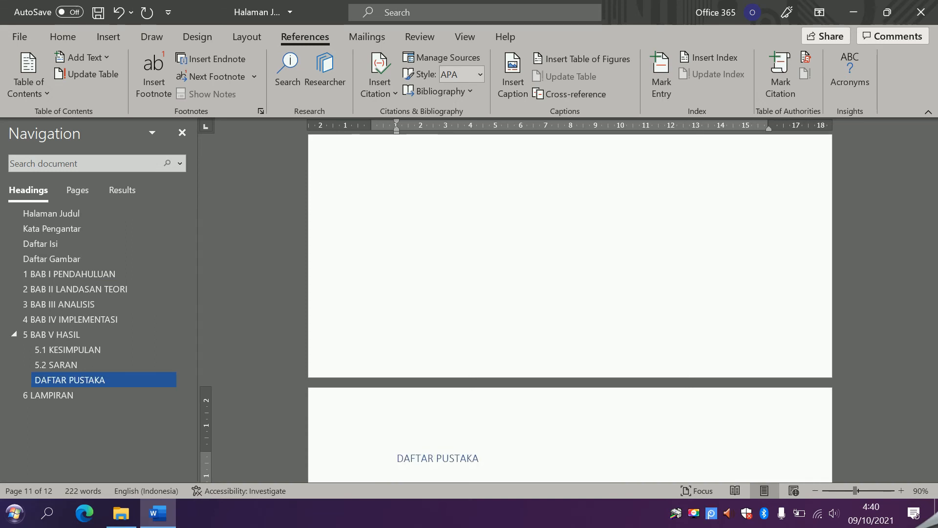
- Apply the Heading 1 style to the DAFTAR PUSTAKA title
{"action": "scroll", "coordinate": [454, 342], "scroll_direction": "down", "scroll_amount": 2}
{"action": "left_click", "coordinate": [66, 43]}
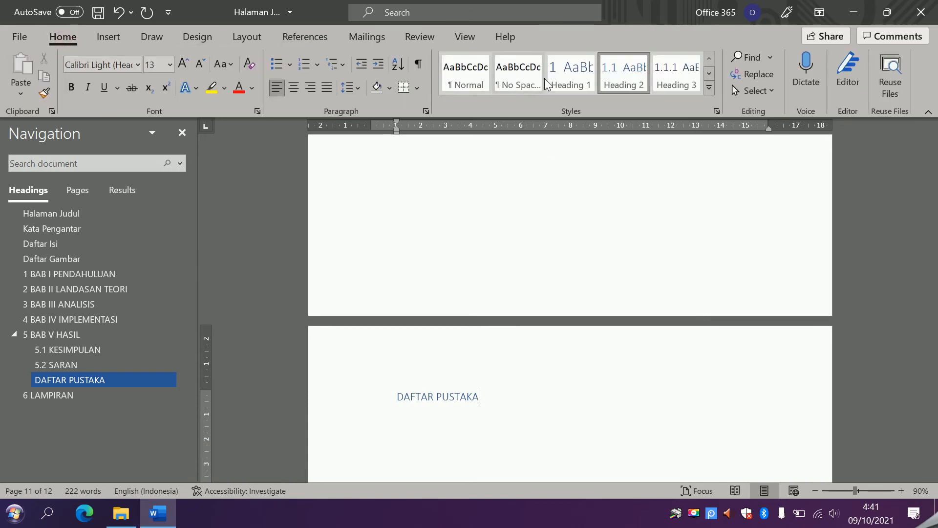
{"action": "left_click", "coordinate": [546, 83]}
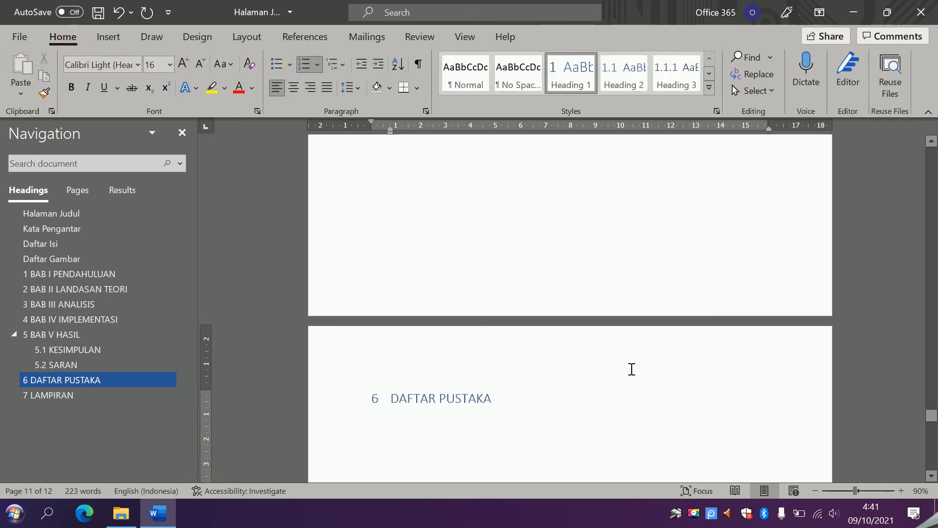
- Insert the built-in Bibliography on a new line below the DAFTAR PUSTAKA heading
{"action": "scroll", "coordinate": [632, 369], "scroll_direction": "down", "scroll_amount": 4}
{"action": "key", "text": "Return"}
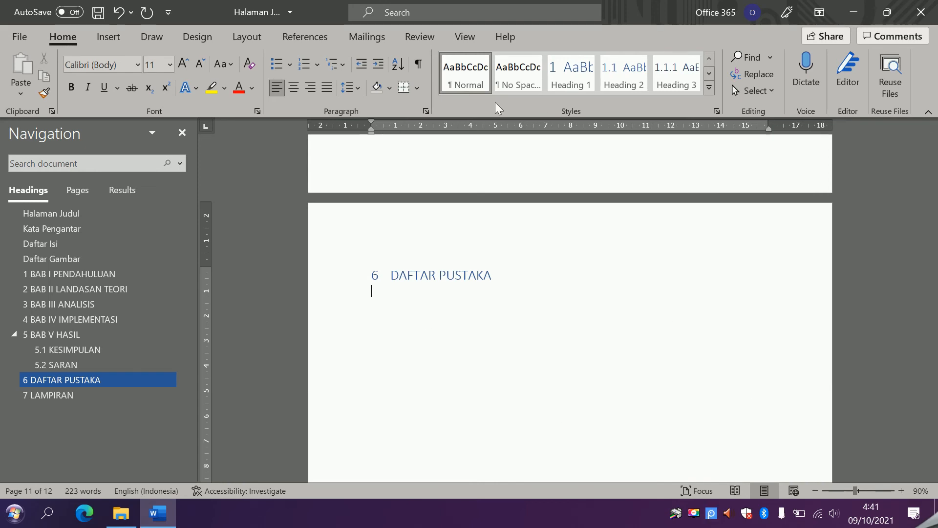
{"action": "left_click", "coordinate": [320, 48]}
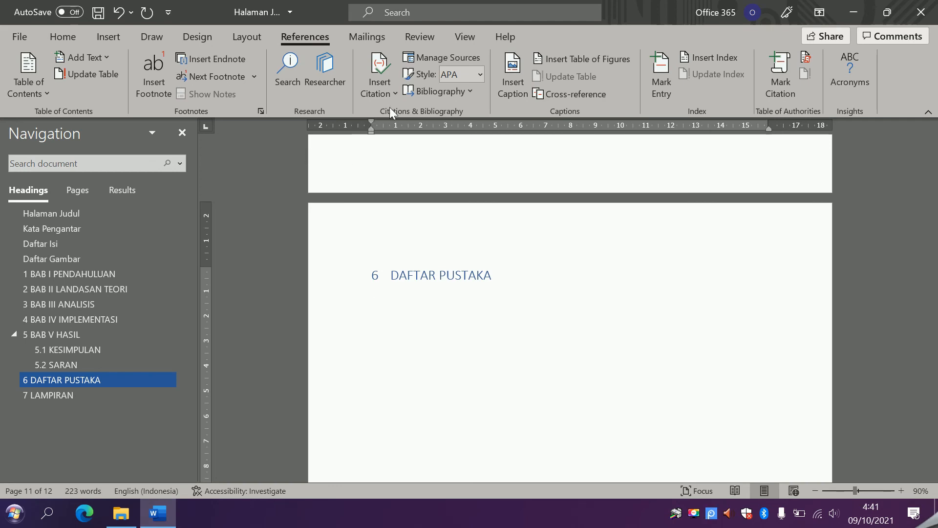
{"action": "left_click", "coordinate": [431, 92]}
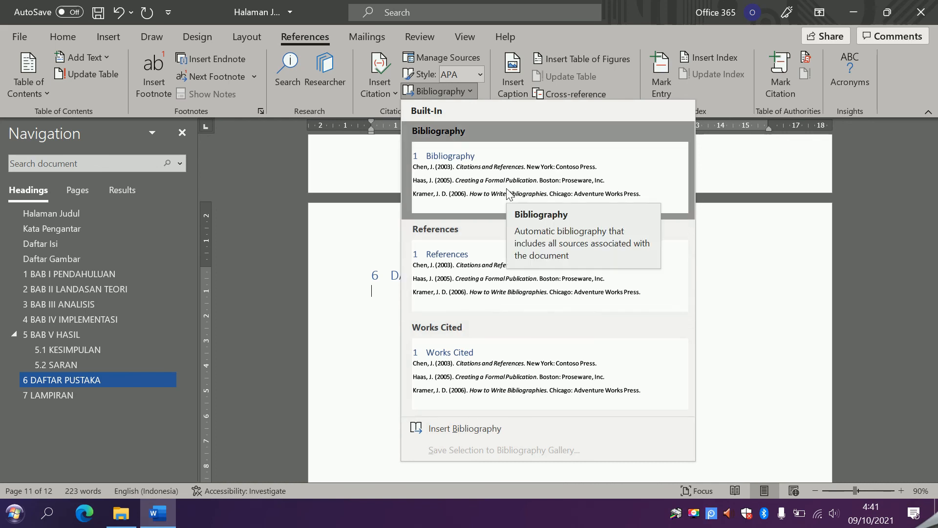
{"action": "left_click", "coordinate": [576, 182]}
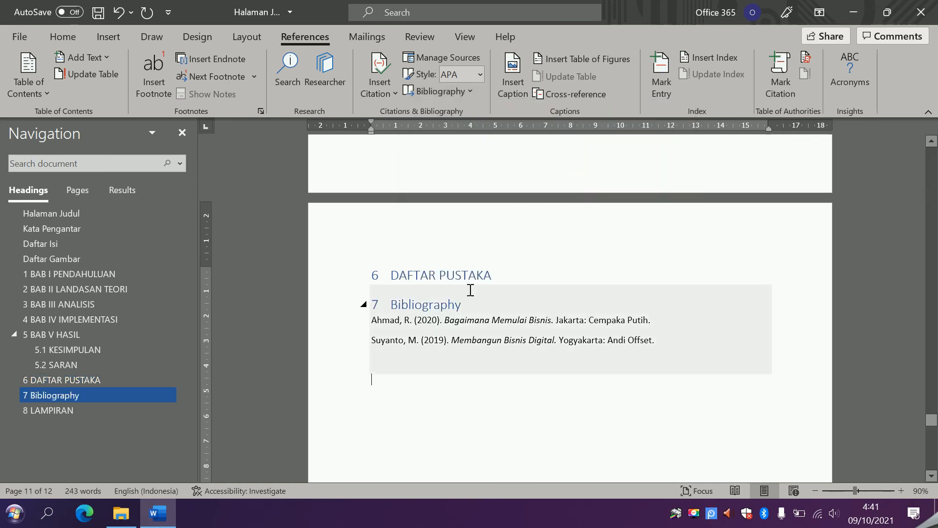
- Delete the Bibliography title and its number from the inserted block, leaving only the source entries
{"action": "left_click", "coordinate": [468, 305]}
{"action": "key", "text": "BackSpace"}
{"action": "key", "text": "BackSpace"}
{"action": "key", "text": "BackSpace"}
{"action": "key", "text": "BackSpace"}
{"action": "key", "text": "BackSpace"}
{"action": "key", "text": "BackSpace"}
{"action": "key", "text": "BackSpace"}
{"action": "key", "text": "BackSpace"}
{"action": "key", "text": "BackSpace"}
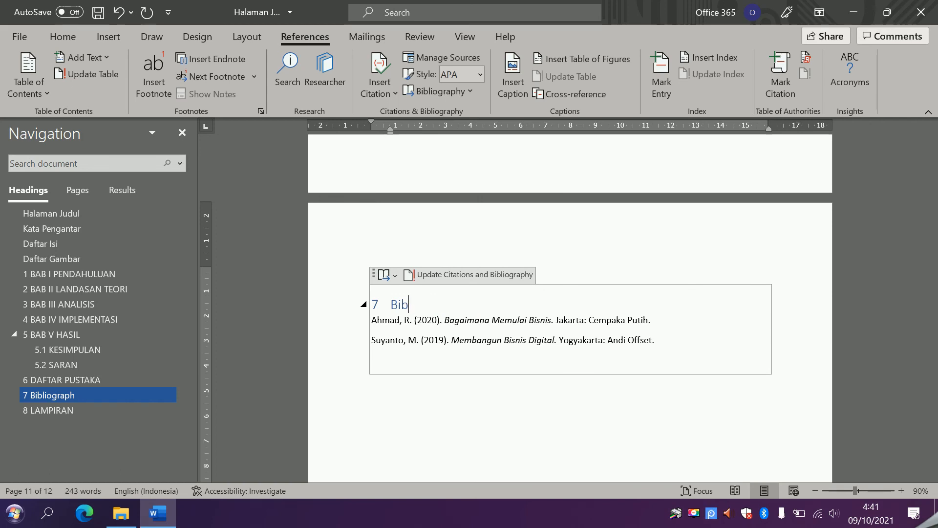
{"action": "key", "text": "BackSpace"}
{"action": "key", "text": "BackSpace"}
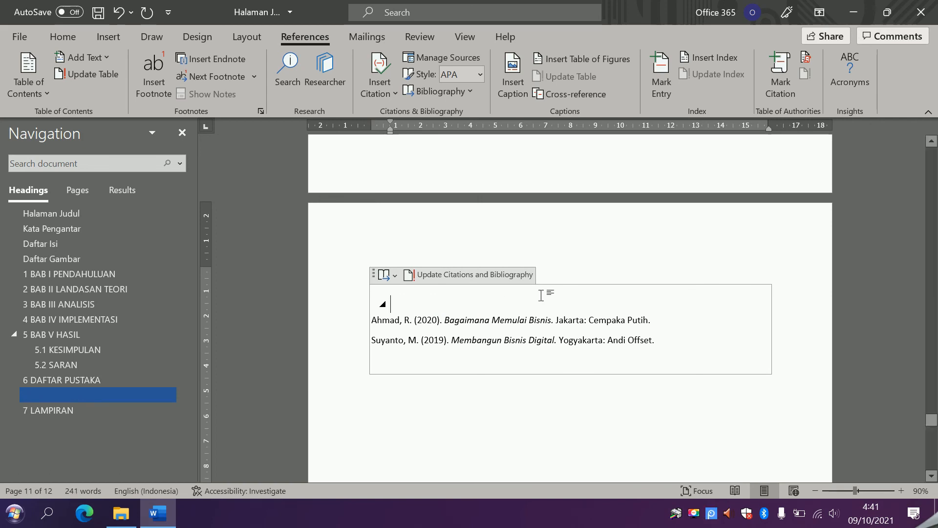
{"action": "left_click", "coordinate": [674, 267]}
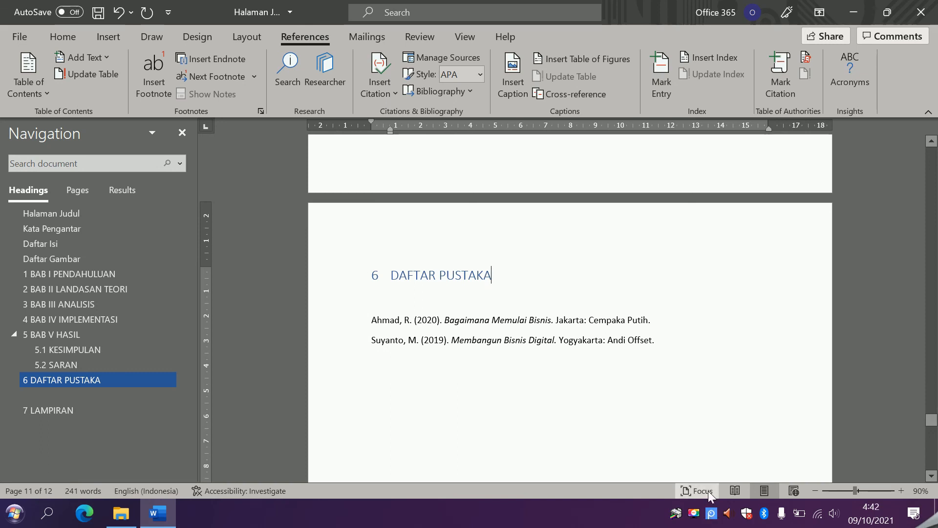
{"action": "left_click", "coordinate": [714, 514]}
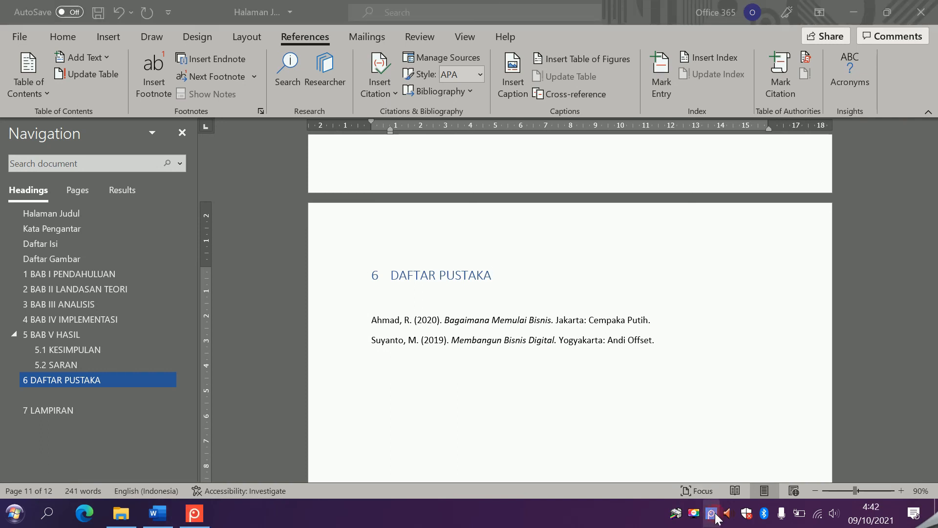